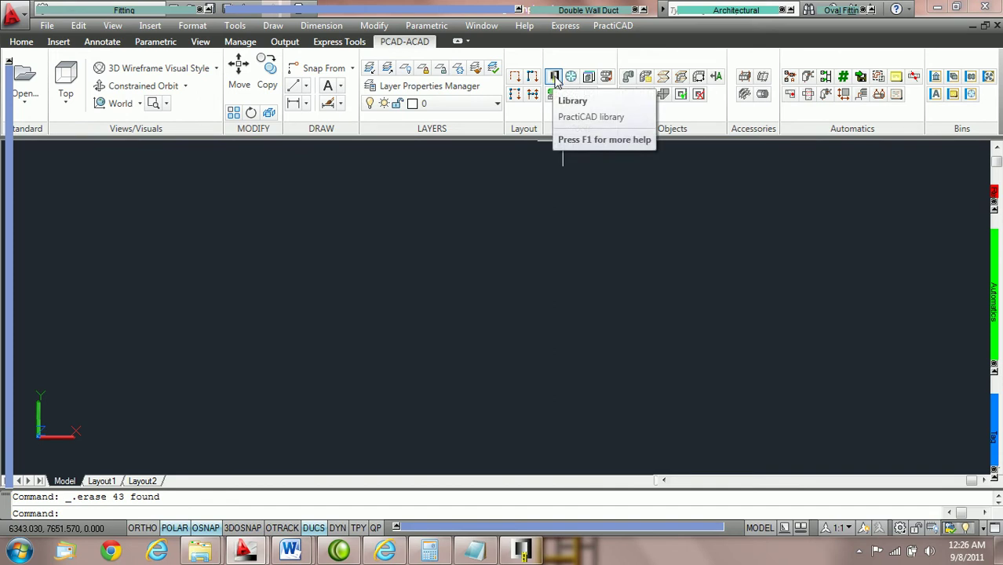
Step: In the PractiCAD library's Ductwork routing settings, set the rectangular minimal leftover to 12, save the change and close the library
click(555, 79)
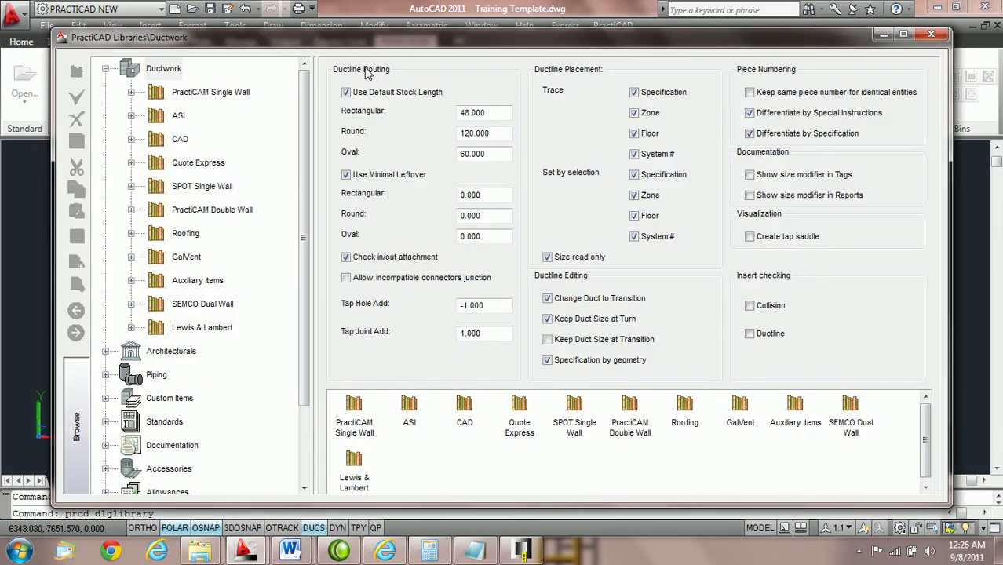
click(158, 70)
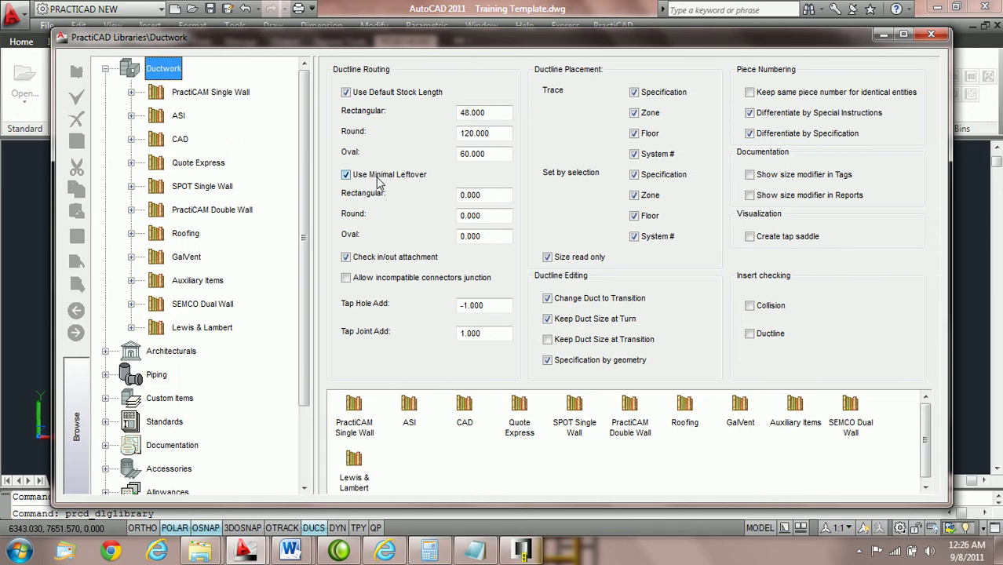
click(493, 195)
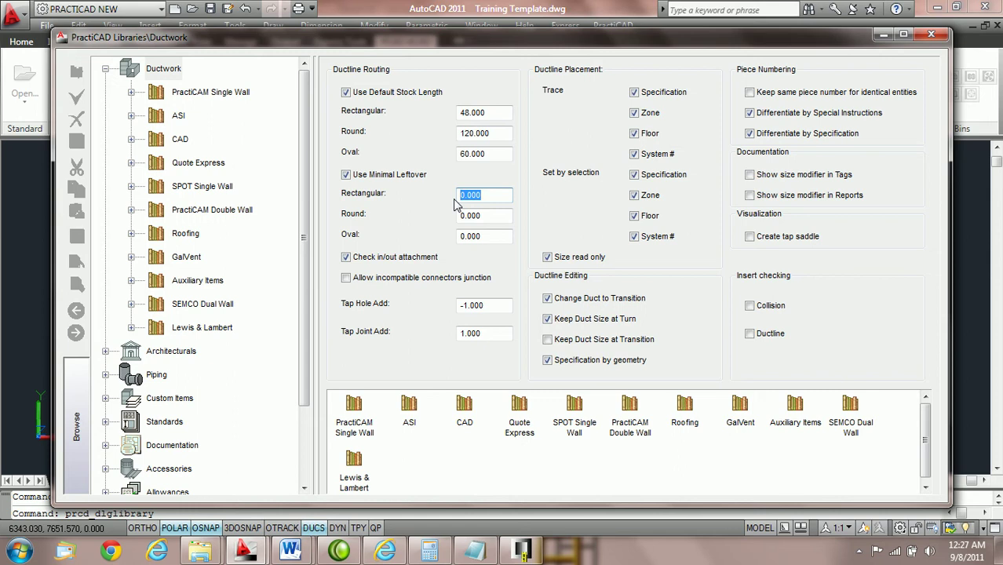
text(12)
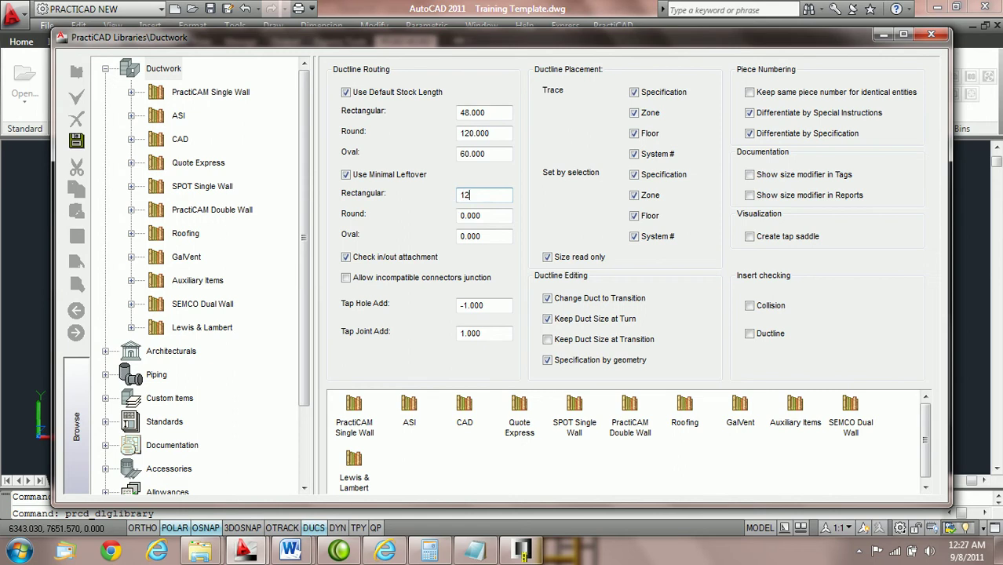
click(75, 143)
click(933, 36)
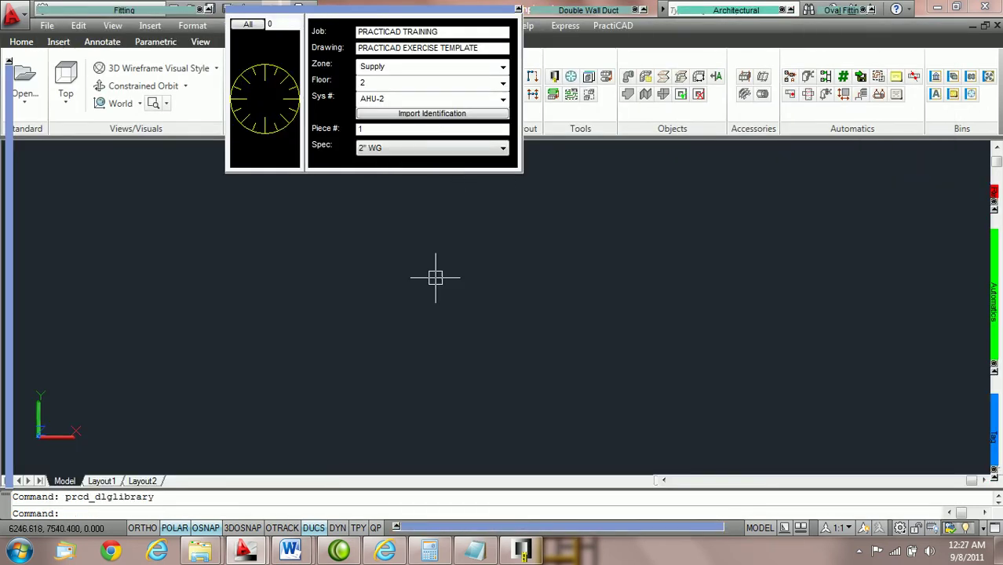
Step: Insert a rectangular radius elbow fitting in the empty drawing and run straight duct horizontally up to it using the Exact placement method
mouse_move(124, 11)
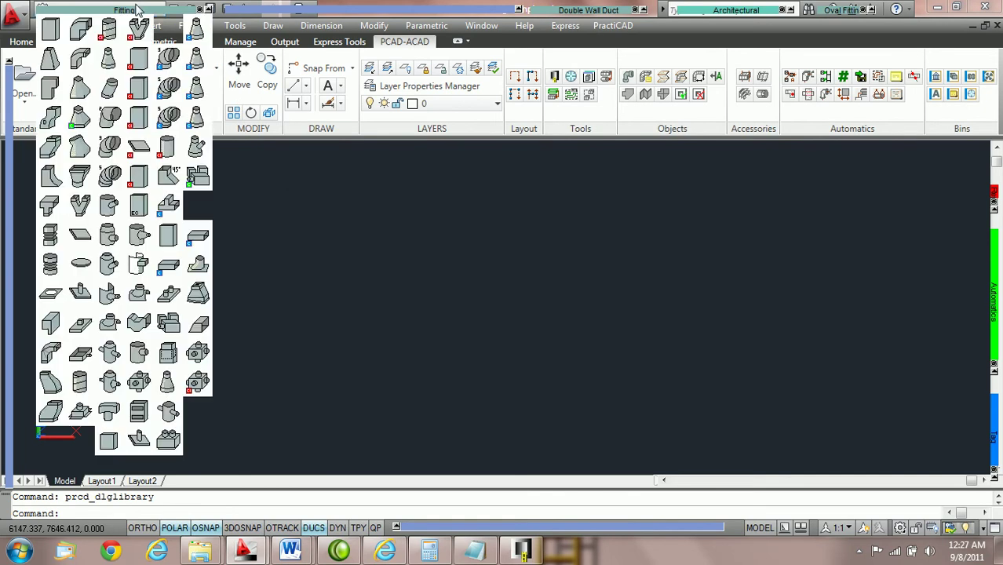
click(79, 57)
scroll(377, 266, up, 5)
scroll(285, 244, down, 2)
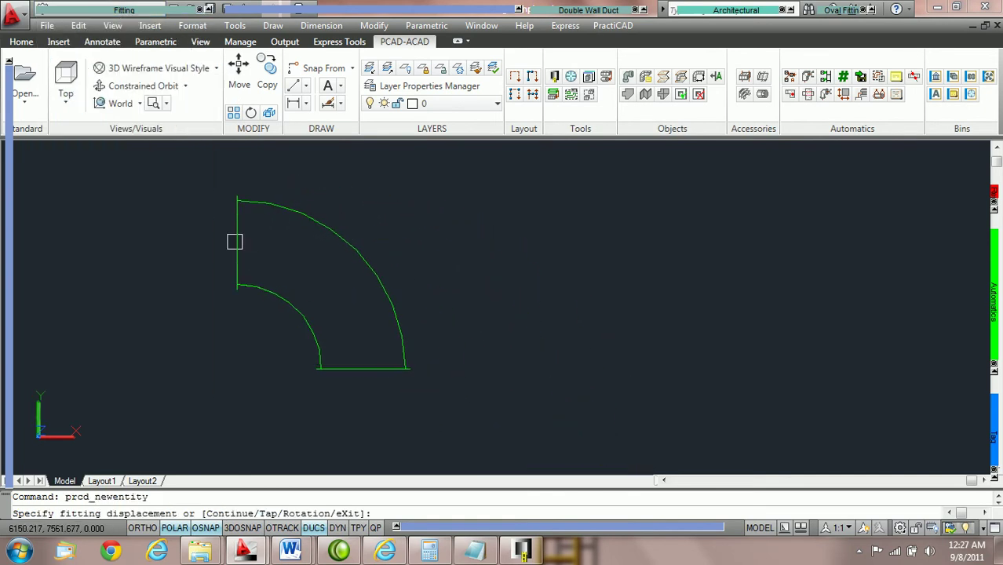
click(237, 242)
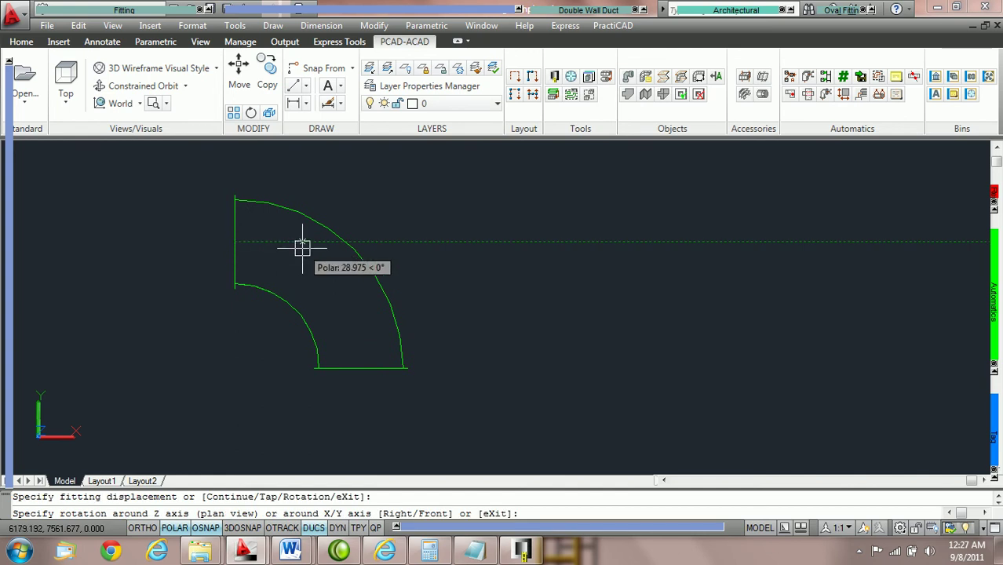
text(e)
key(Return)
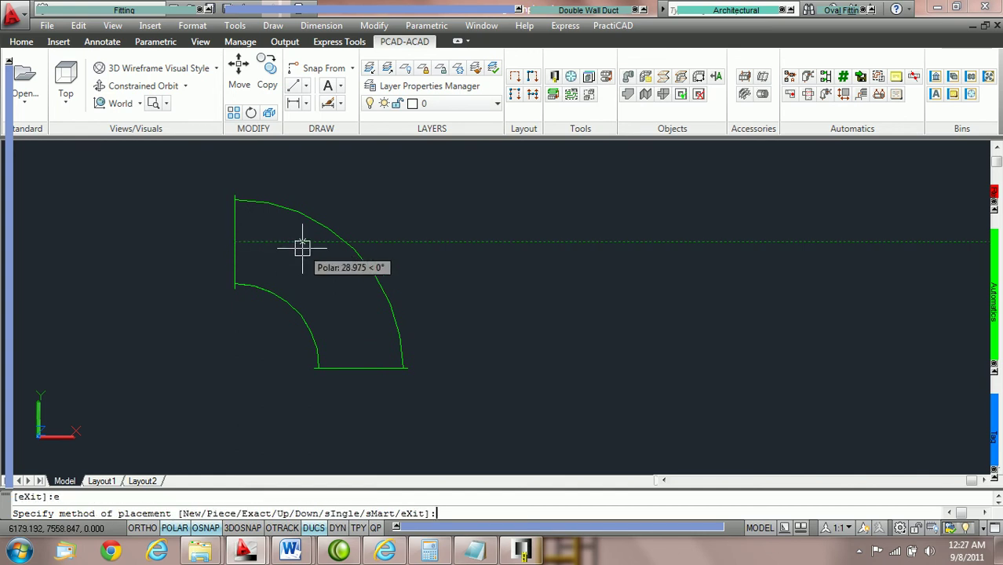
click(338, 245)
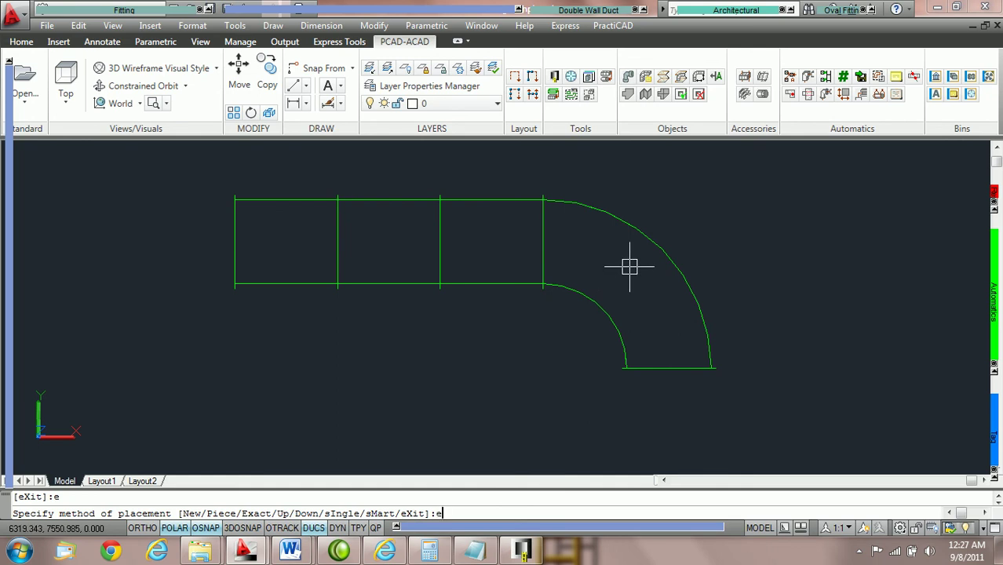
key(Return)
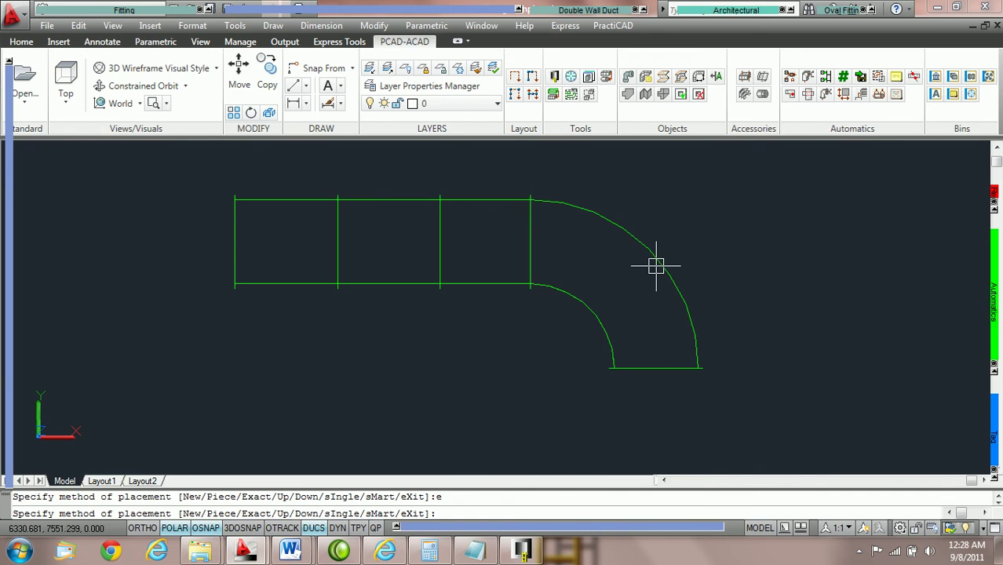
Step: Reopen the library, insert another radius elbow with an Exact-length horizontal duct run, inspect the short leftover piece, and cancel the placement
click(554, 76)
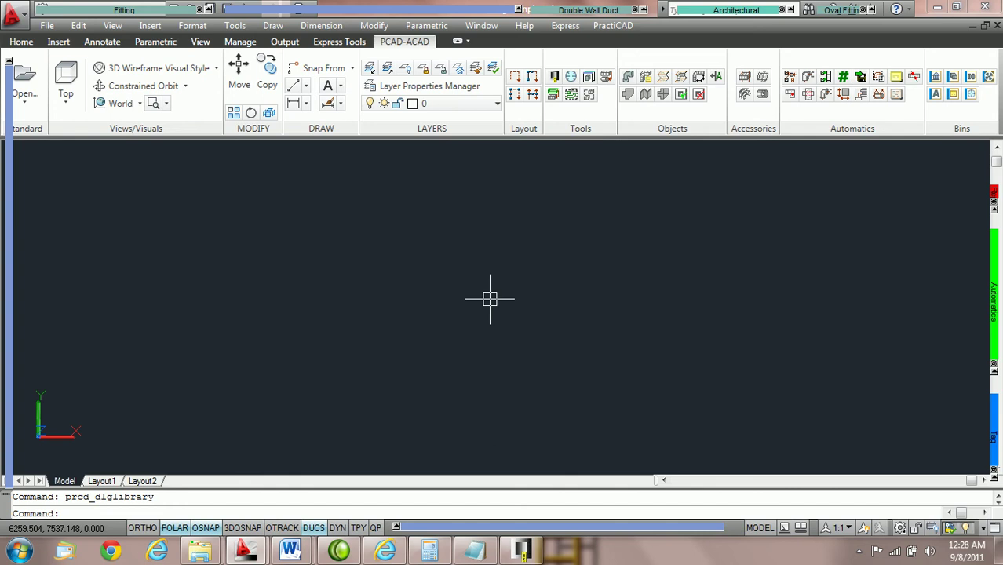
mouse_move(78, 11)
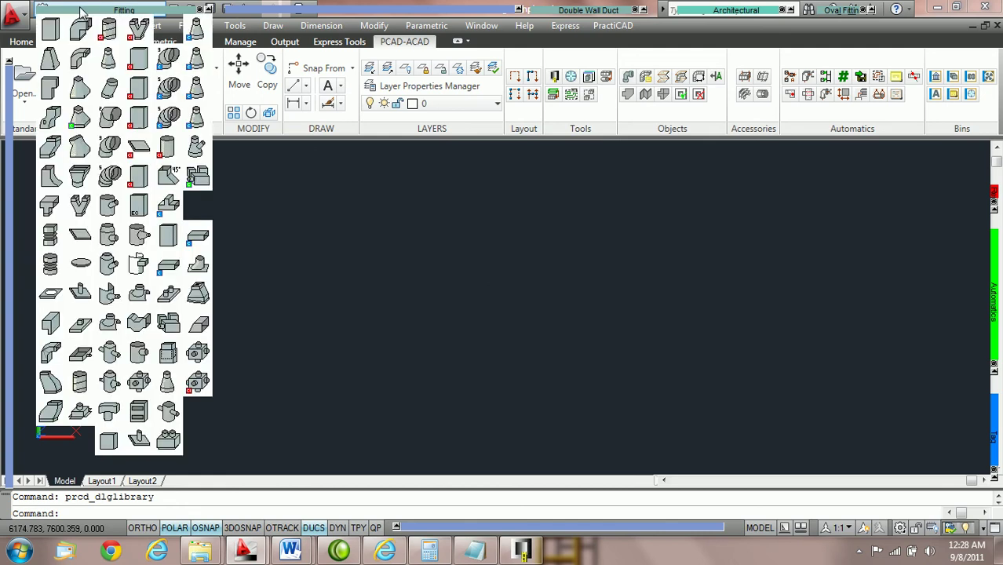
click(83, 63)
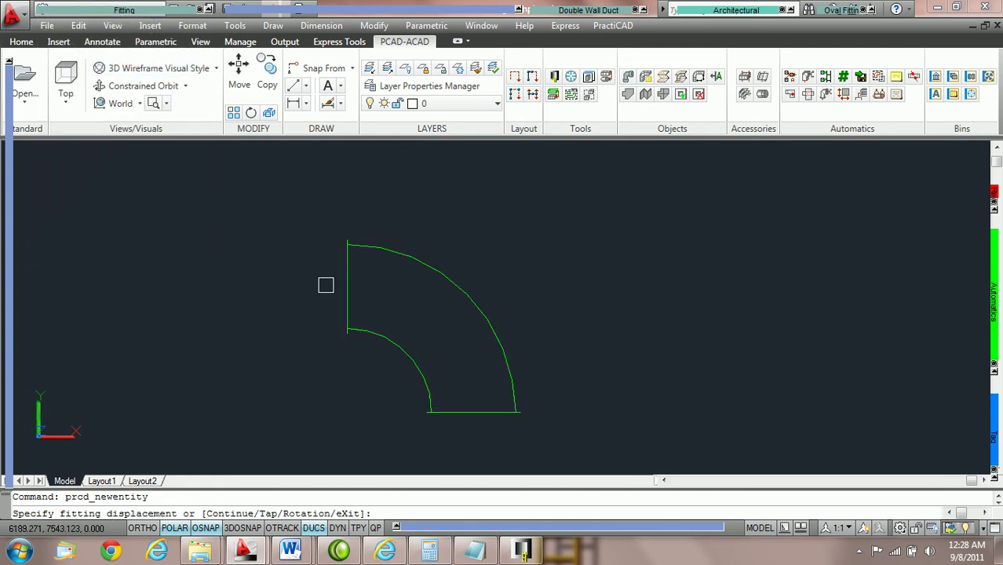
click(255, 250)
click(309, 252)
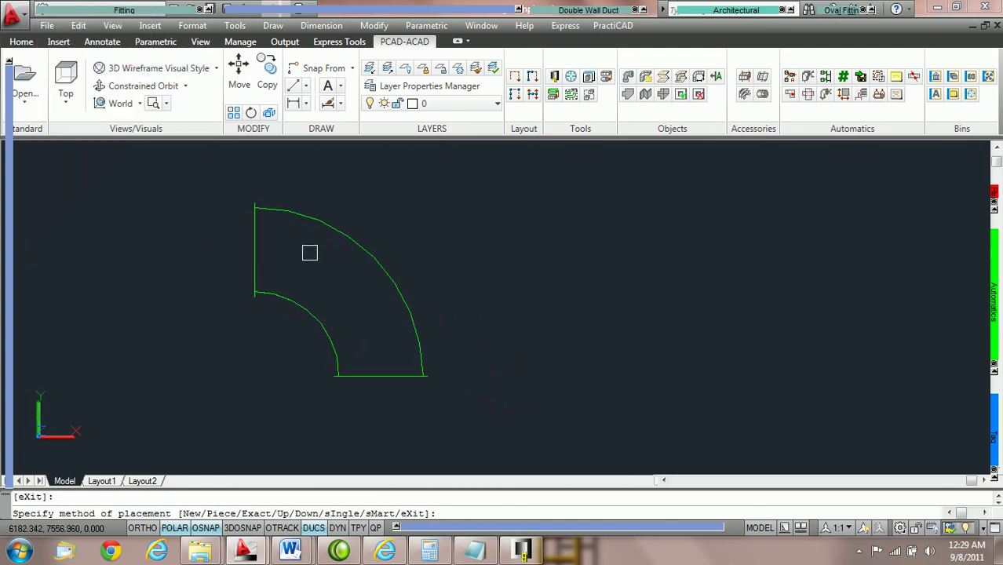
key(Return)
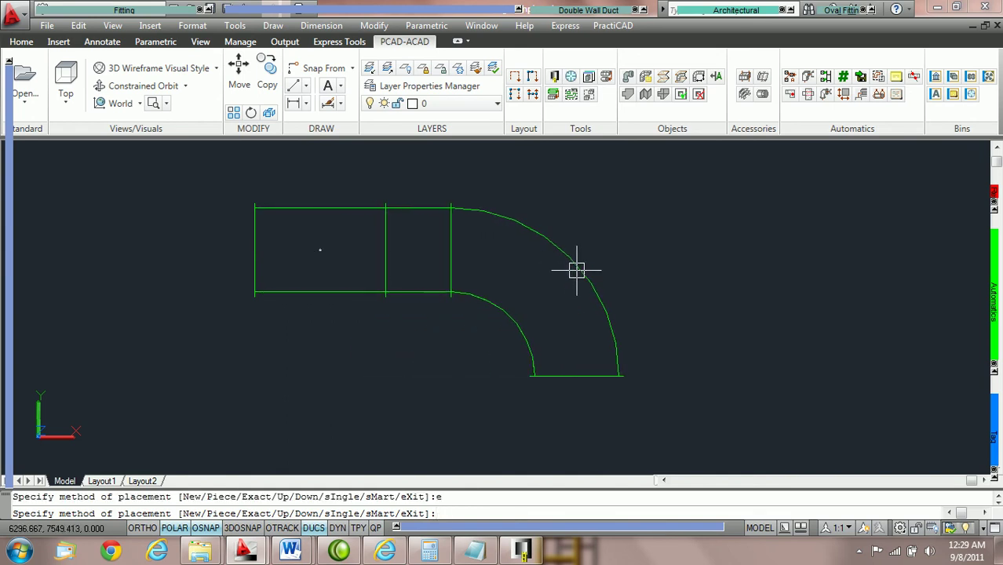
scroll(522, 277, up, 2)
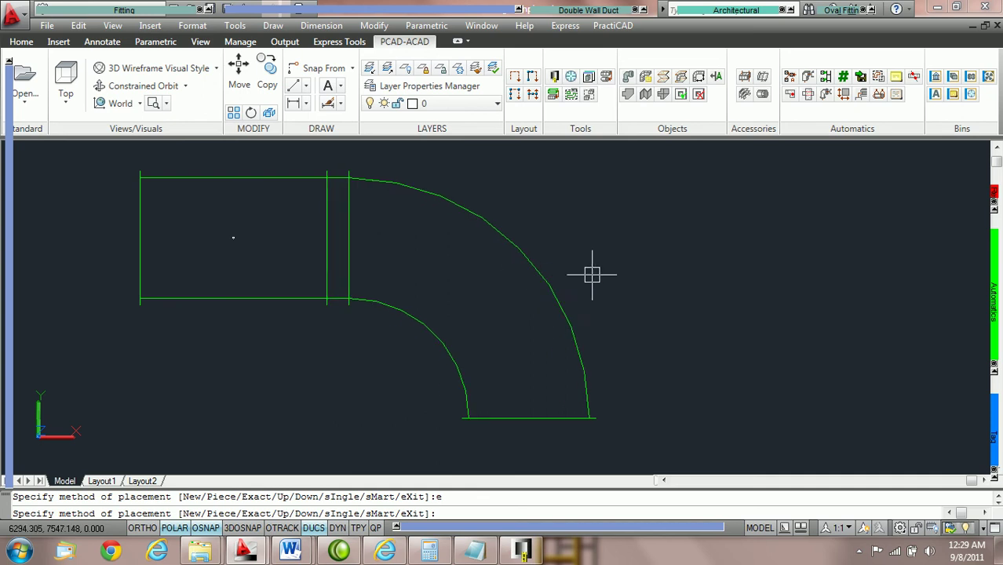
scroll(593, 273, down, 2)
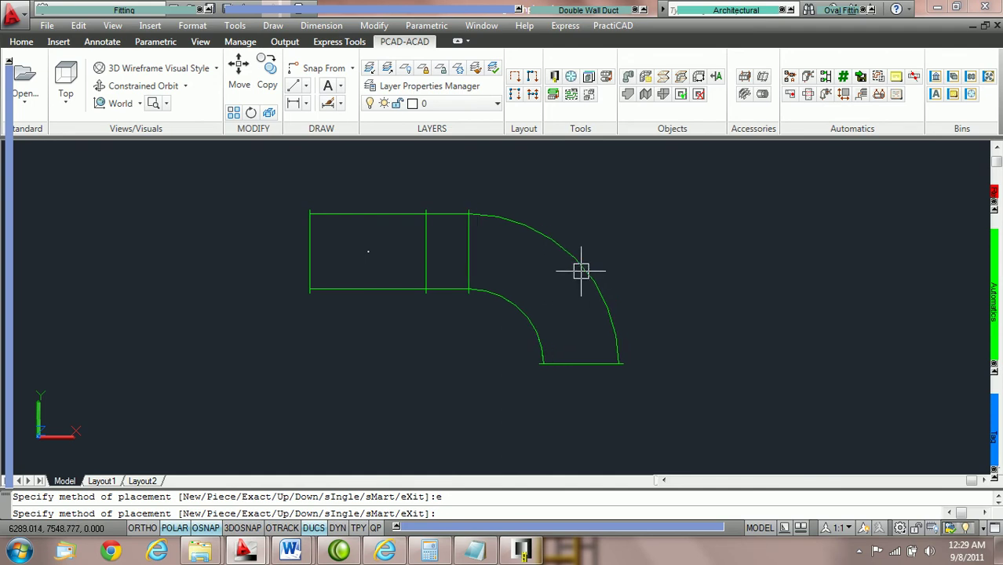
key(Escape)
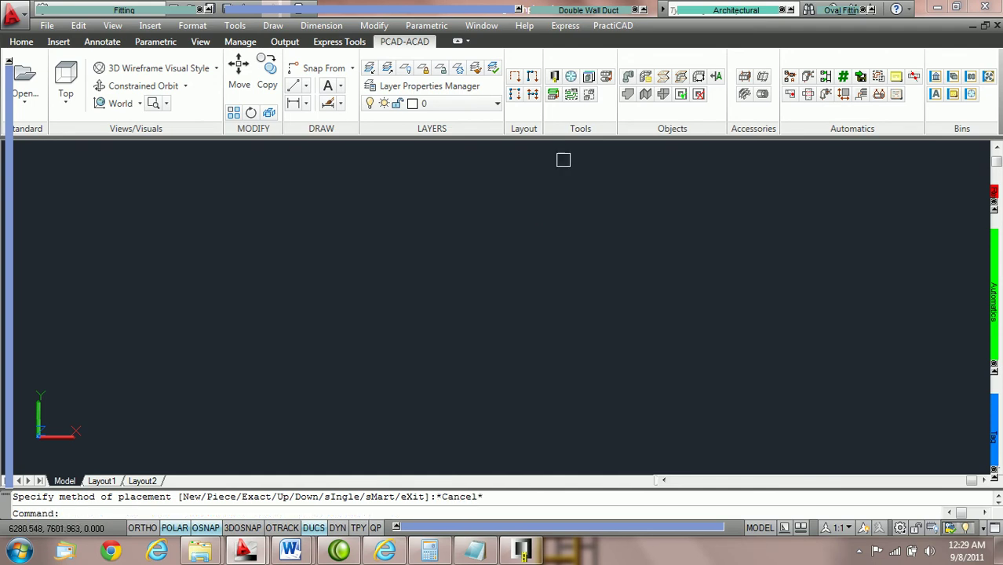
Step: With the 60-inch rectangular stock length in the Ductwork library settings, set the rectangular minimal leftover to 12 and save it
click(555, 77)
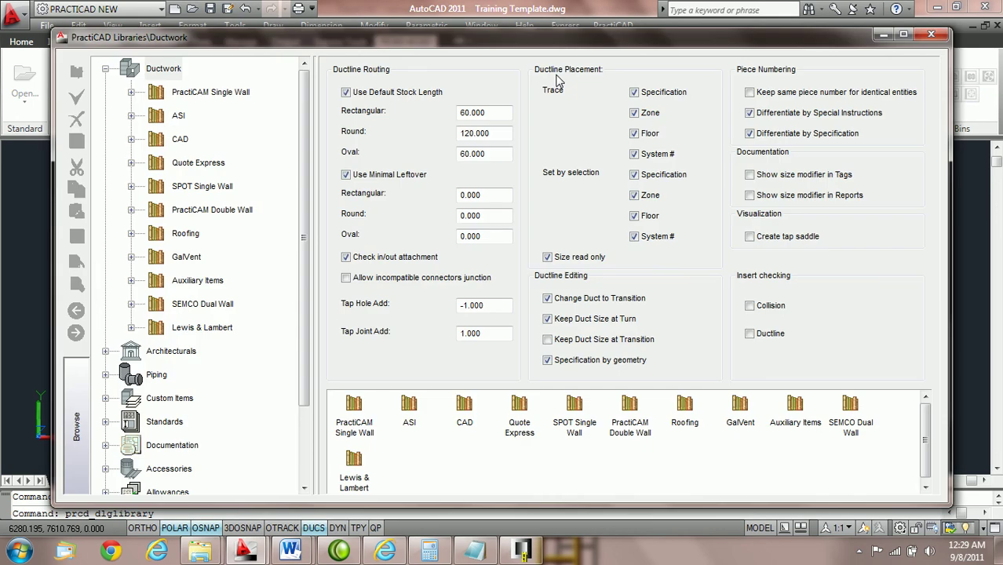
click(169, 74)
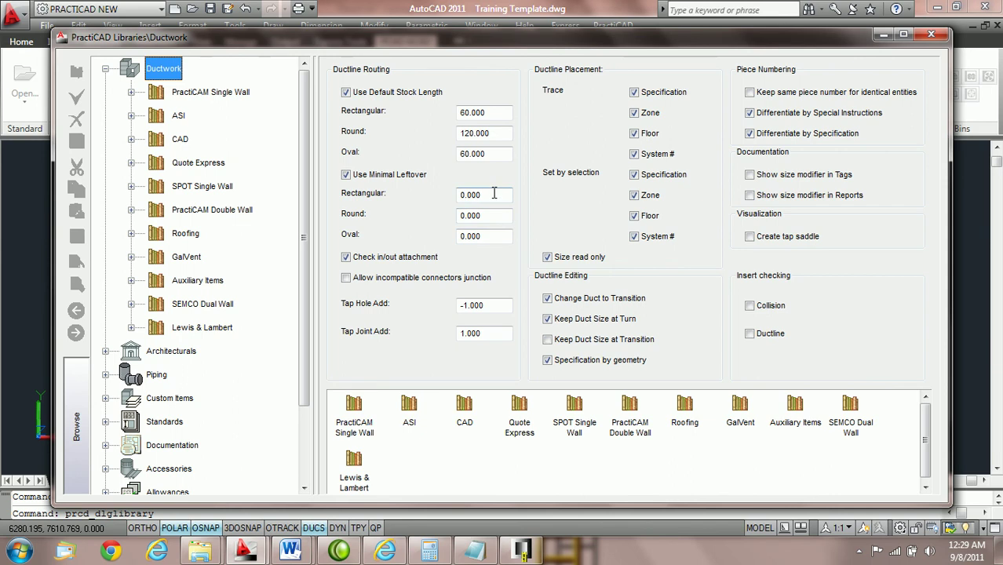
drag(494, 196, 444, 206)
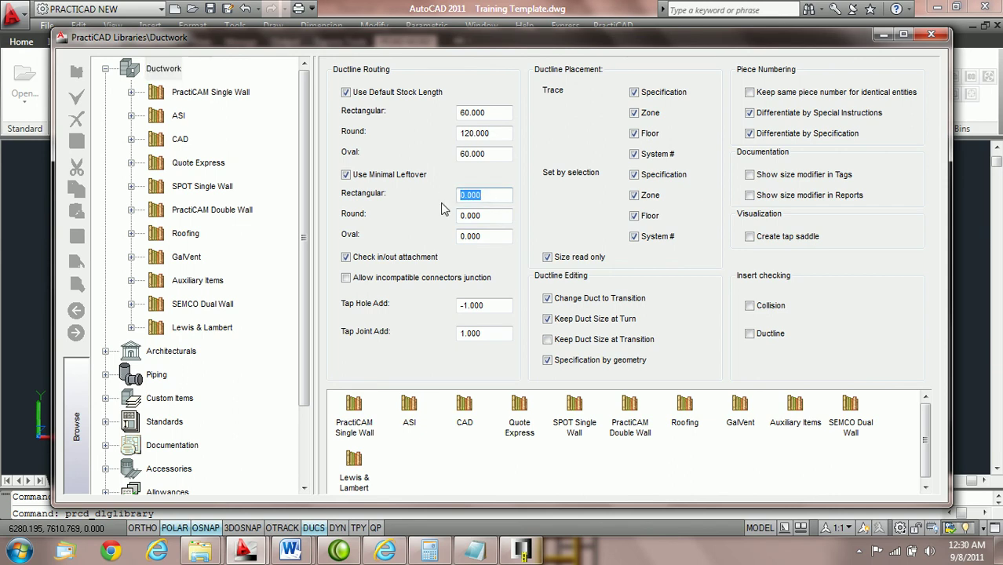
text(12)
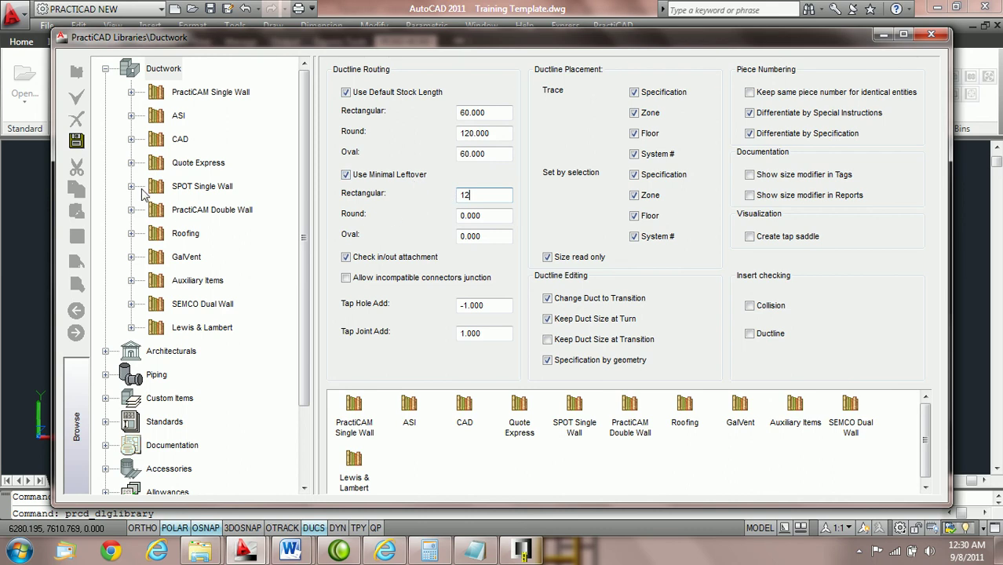
click(77, 143)
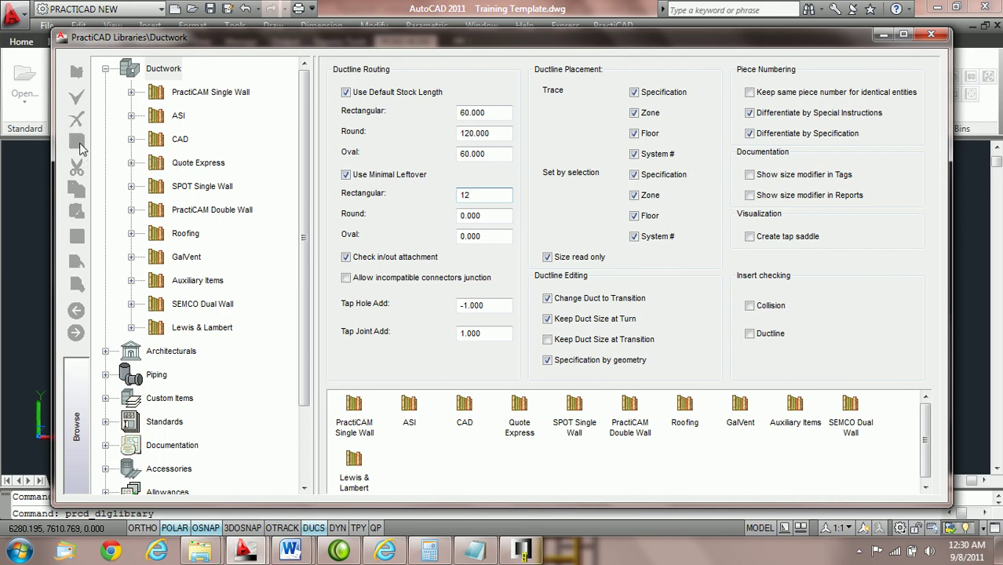
click(932, 36)
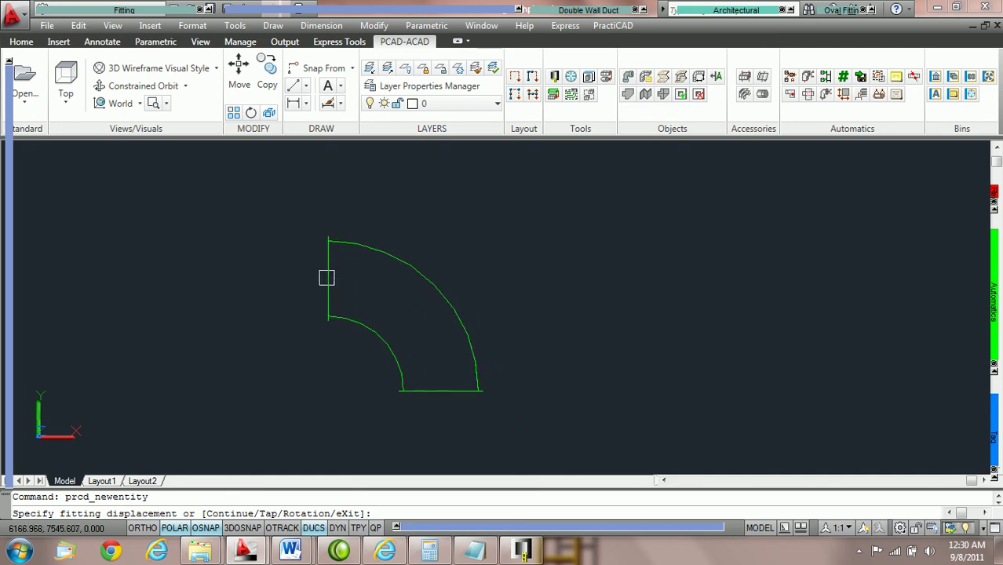
Step: Place a radius elbow with a horizontal Exact-length duct run and use the sMart placement option to merge the short leftover duct into it
click(296, 267)
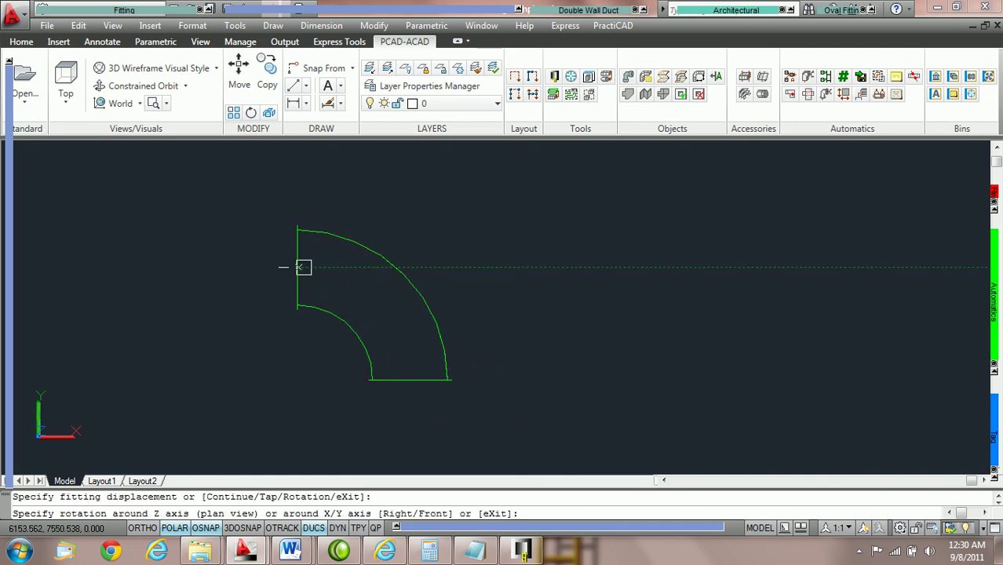
click(439, 272)
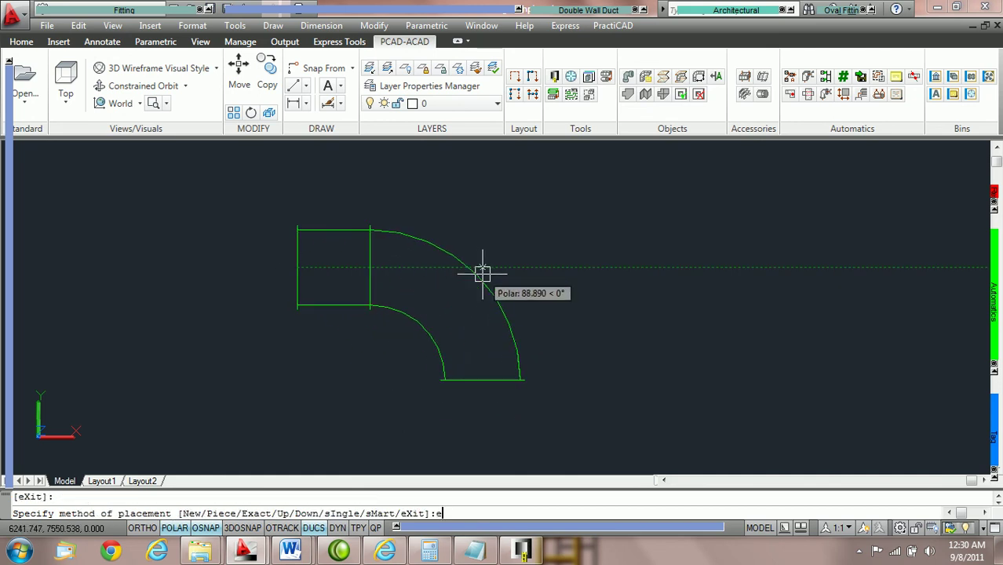
key(Return)
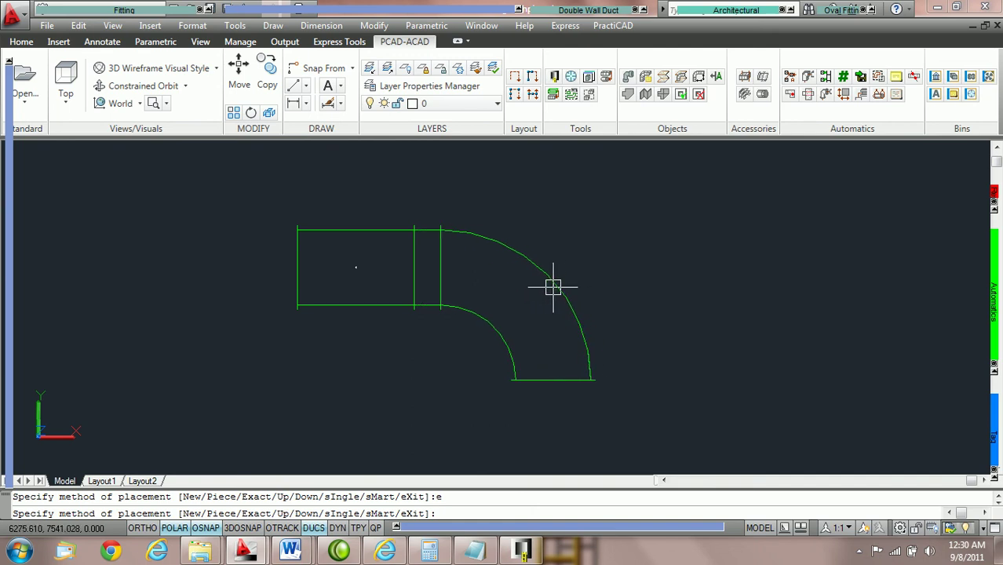
text(m)
key(Return)
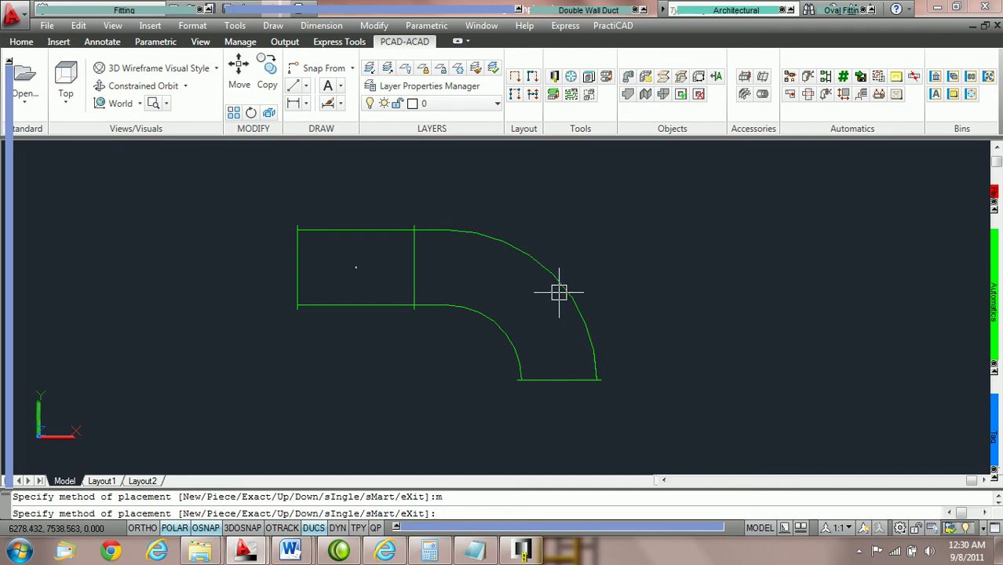